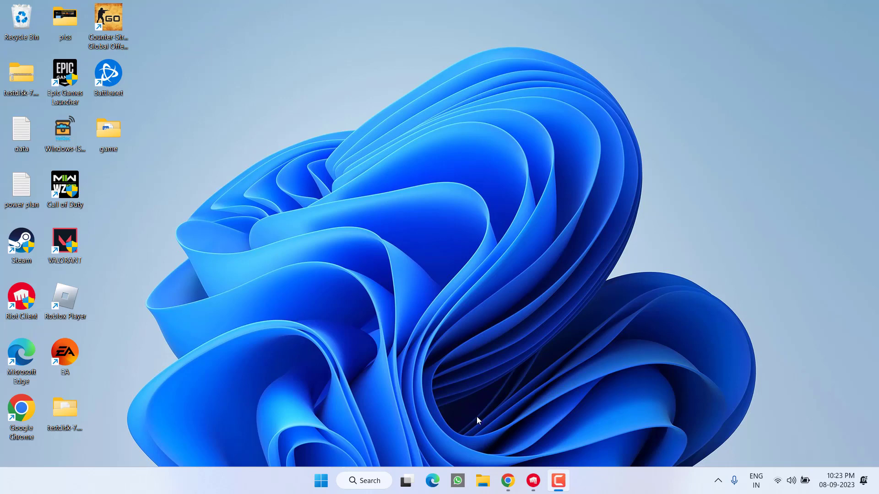
left_click(533, 481)
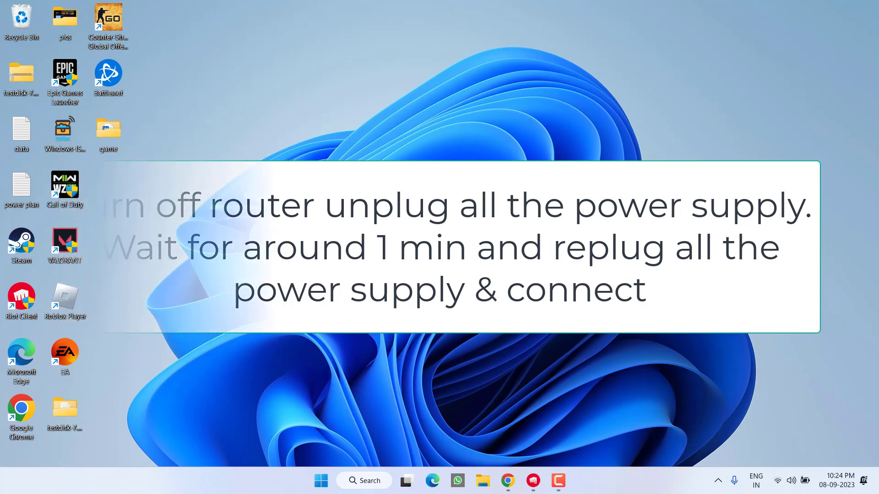
Run ipconfig /renew in a Command Prompt opened as administrator, and close the window
left_click(323, 483)
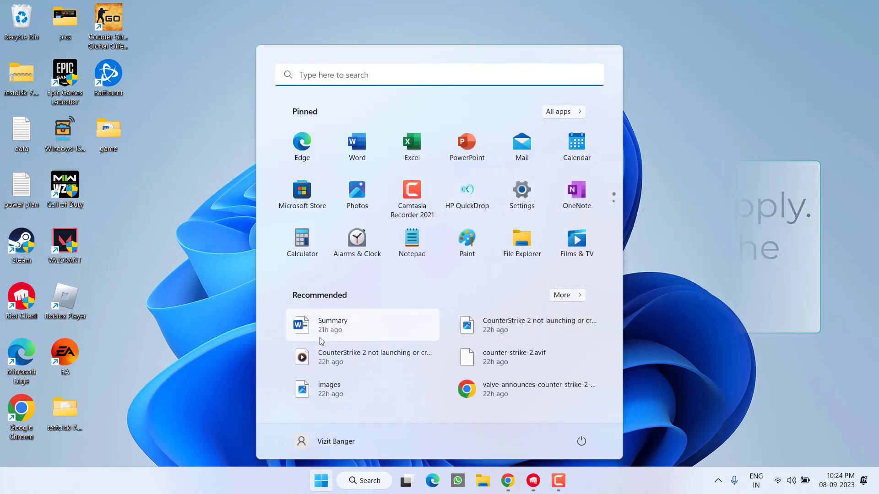
type("cmd")
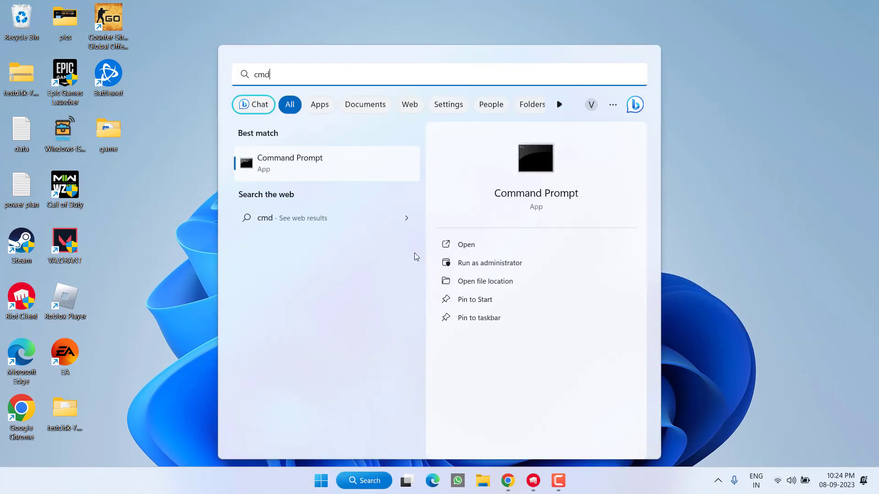
left_click(522, 264)
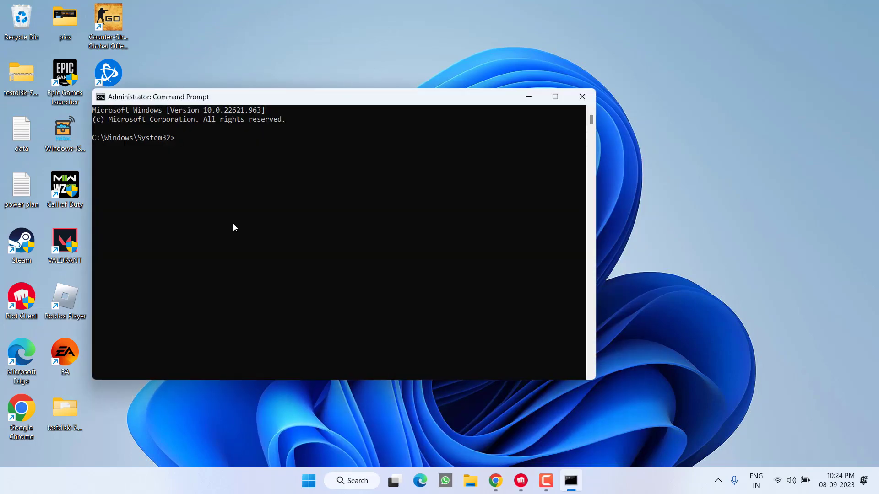
type("ipconfig /renew")
key("Return")
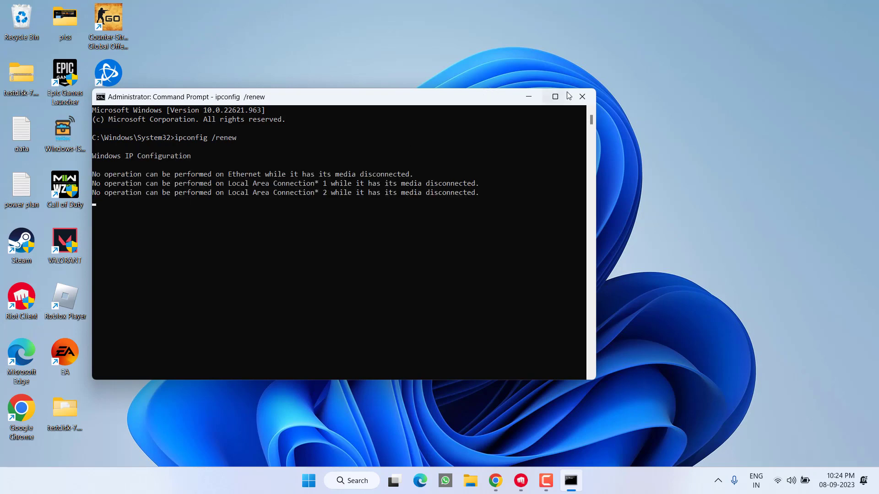
left_click(583, 97)
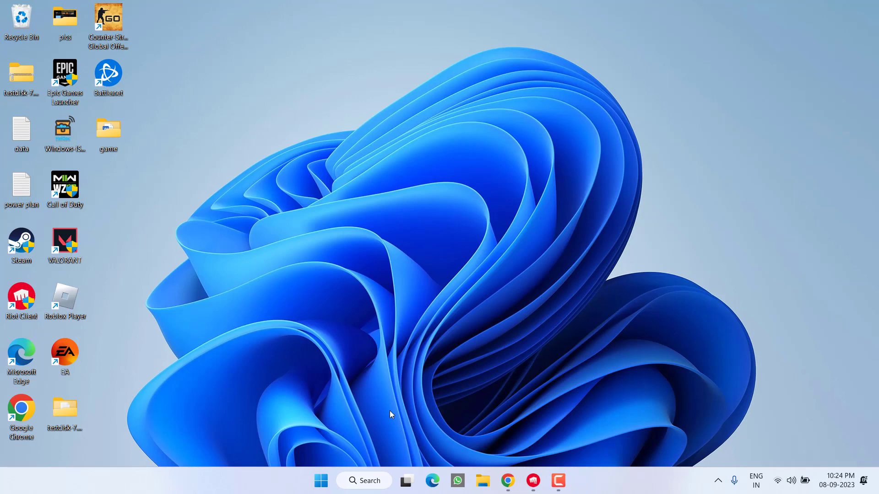
Check the Riot Client sign-in window and minimise it
left_click(533, 481)
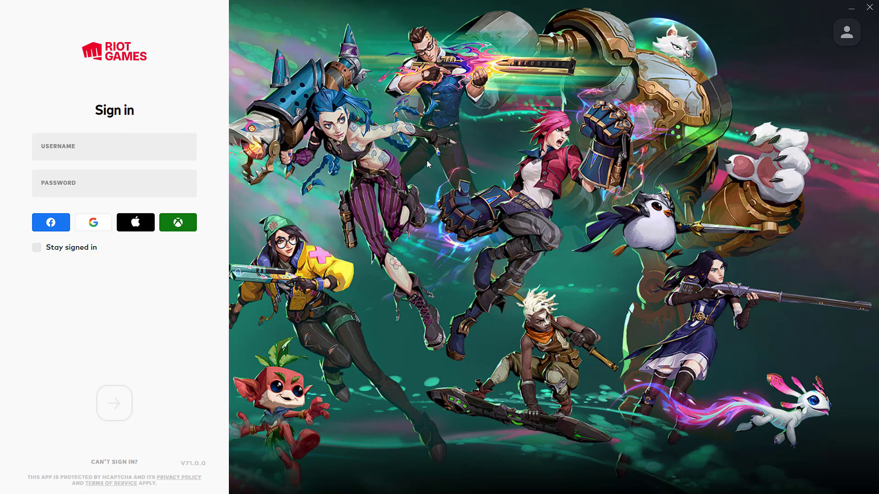
left_click(851, 8)
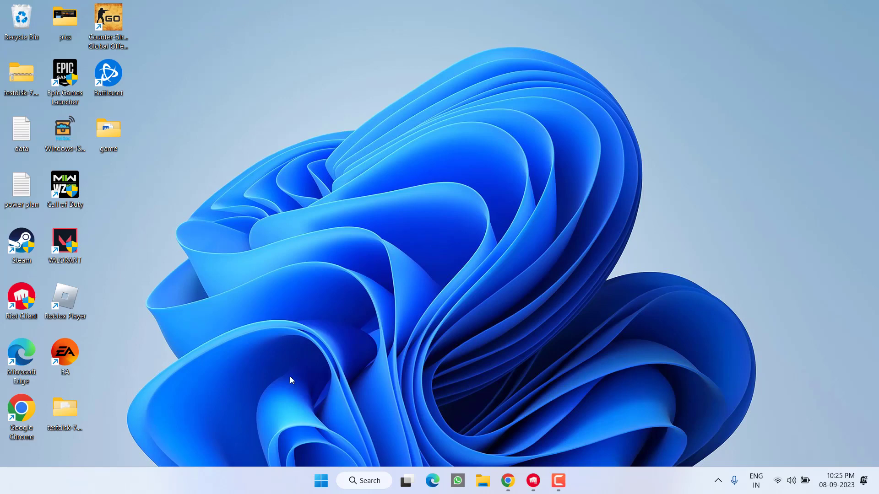
Open the Network Connections window by running ncpa.cpl
right_click(321, 481)
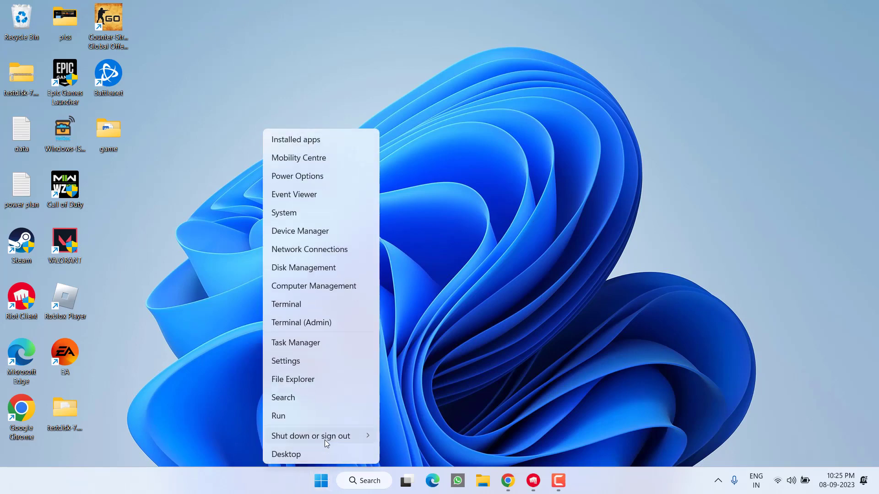
left_click(286, 416)
type("ncpa")
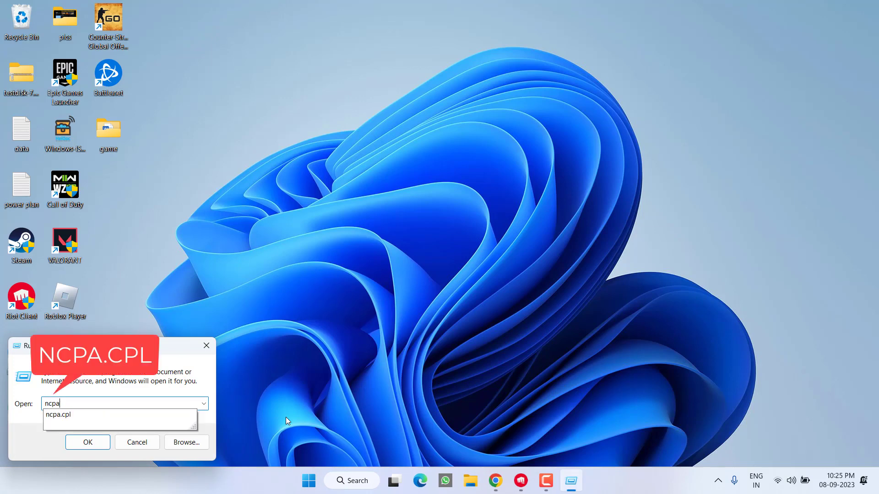
key("Down")
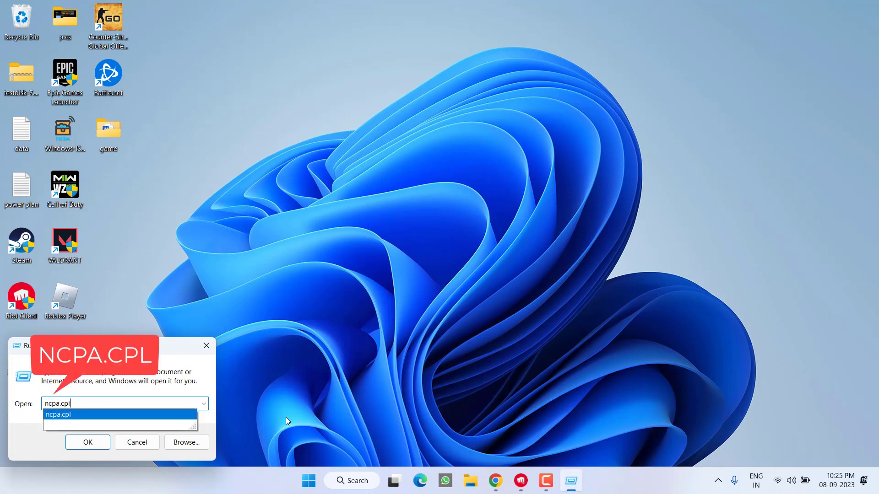
key("Return")
key("Return")
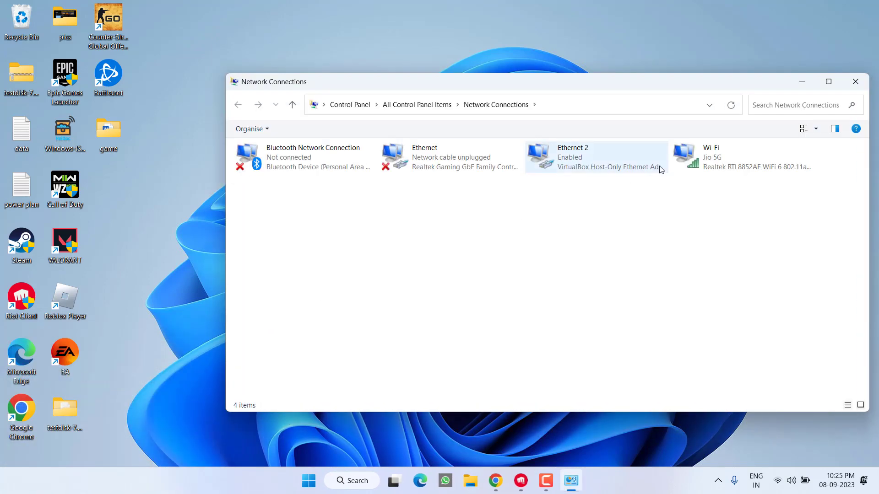
Open the Wi-Fi adapter's properties and disable Internet Protocol Version 6 (TCP/IPv6)
right_click(706, 163)
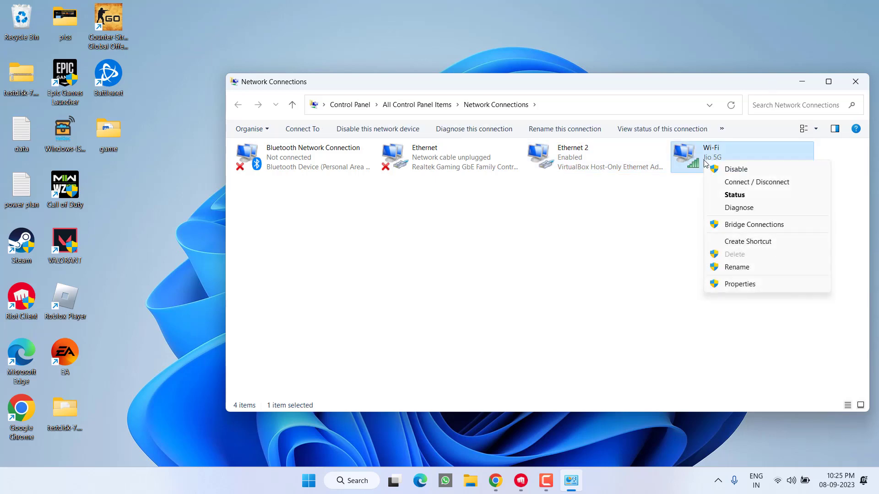
left_click(729, 285)
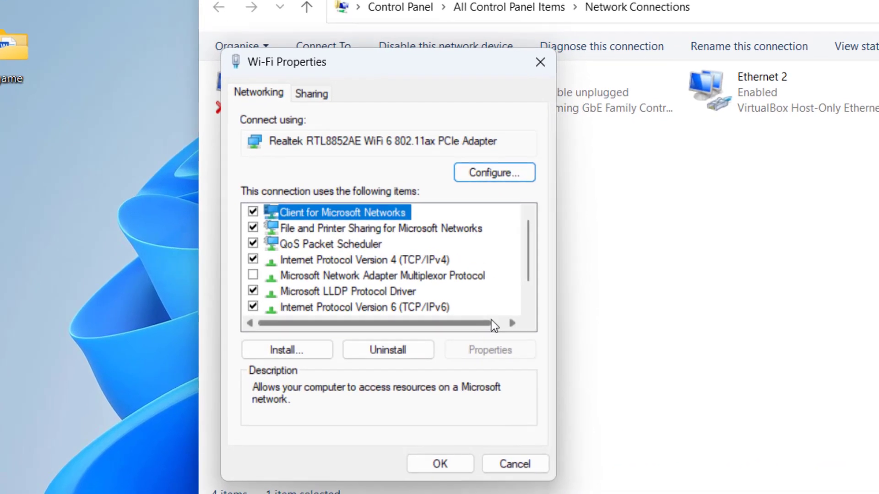
left_click(307, 307)
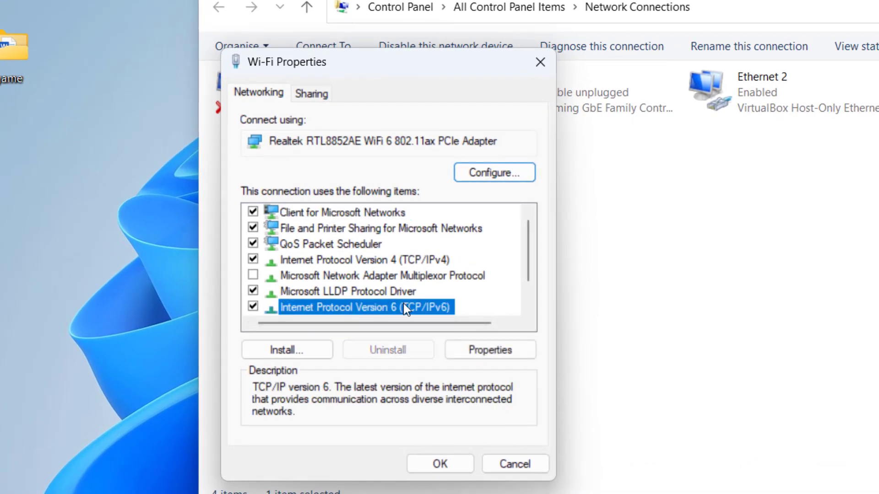
left_click(253, 307)
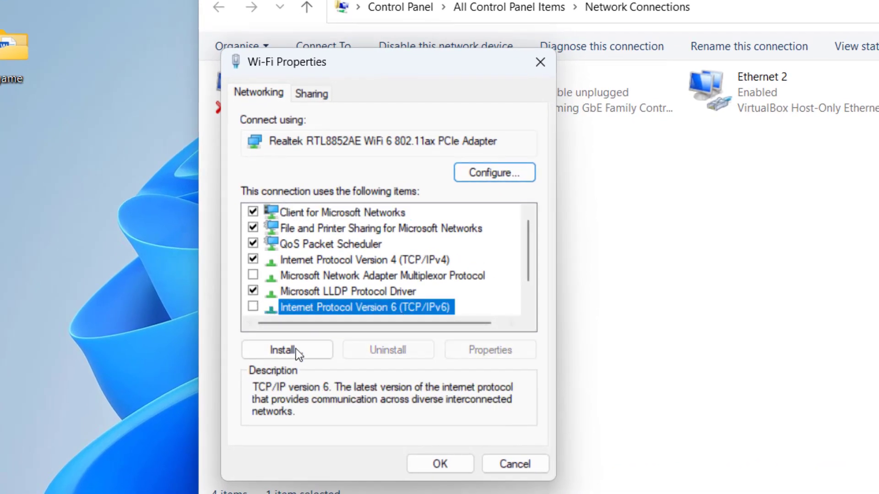
Set the Wi-Fi adapter's IPv4 DNS servers to 8.8.8.8 preferred and 8.8.4.4 alternative, and apply the adapter properties
left_click(413, 259)
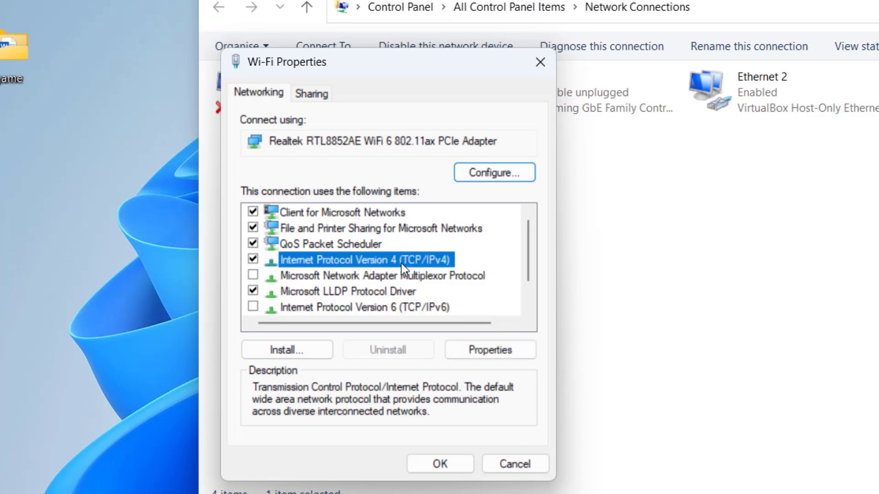
left_click(500, 355)
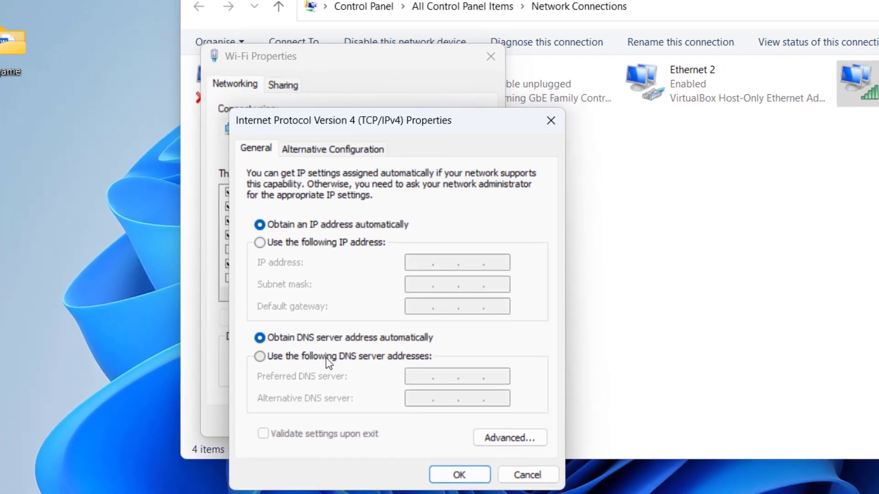
left_click(319, 359)
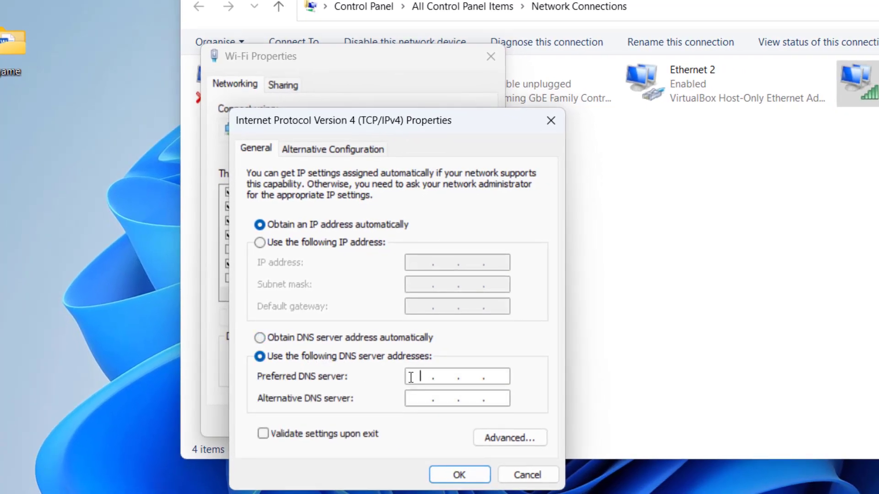
type("8.8.8.8")
key("Tab")
type("8.8.4.4")
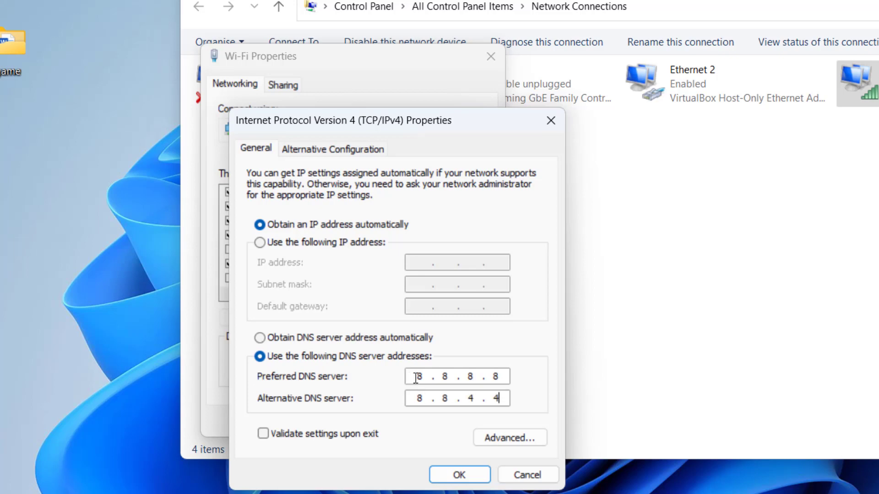
left_click(457, 476)
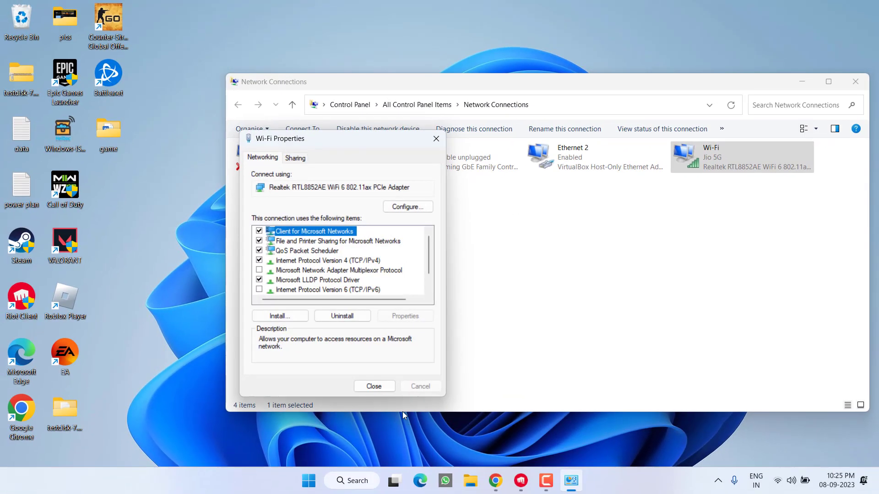
left_click(373, 386)
left_click(419, 305)
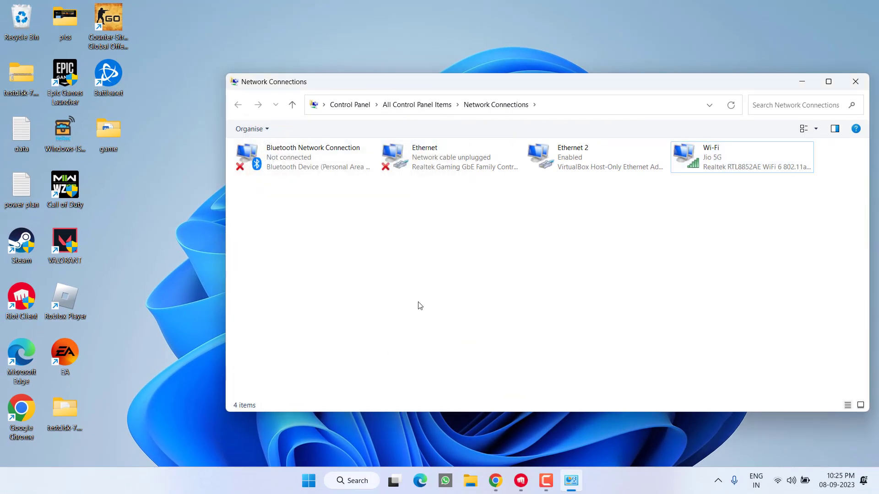
Flush the DNS cache with ipconfig /flushdns in an administrator Command Prompt, and close it and Network Connections
key("super")
type("cmd")
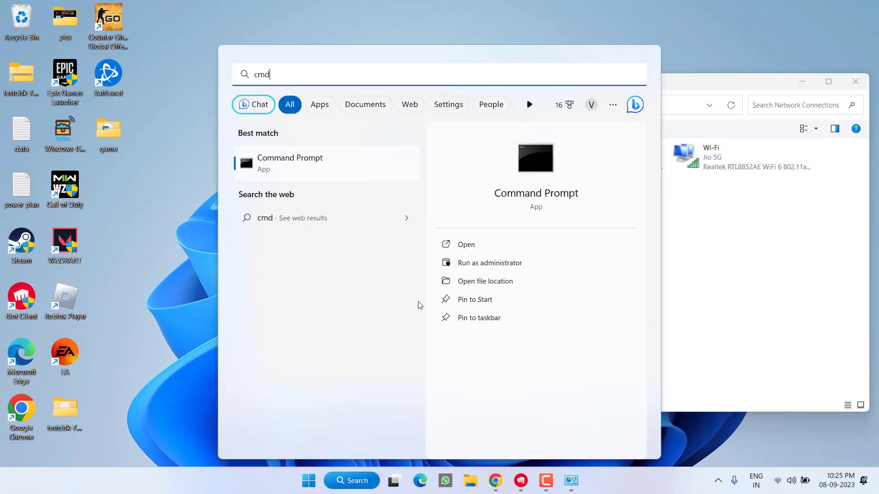
left_click(458, 265)
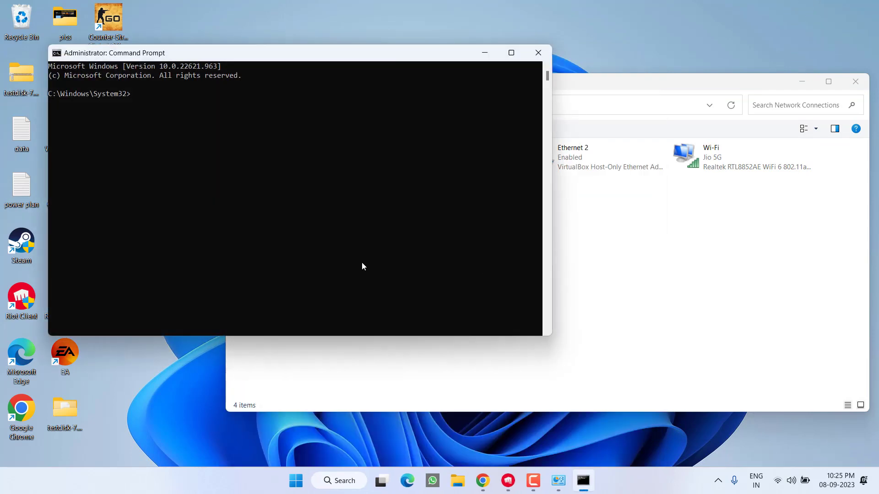
type("ipconfig /flushdns")
key("Return")
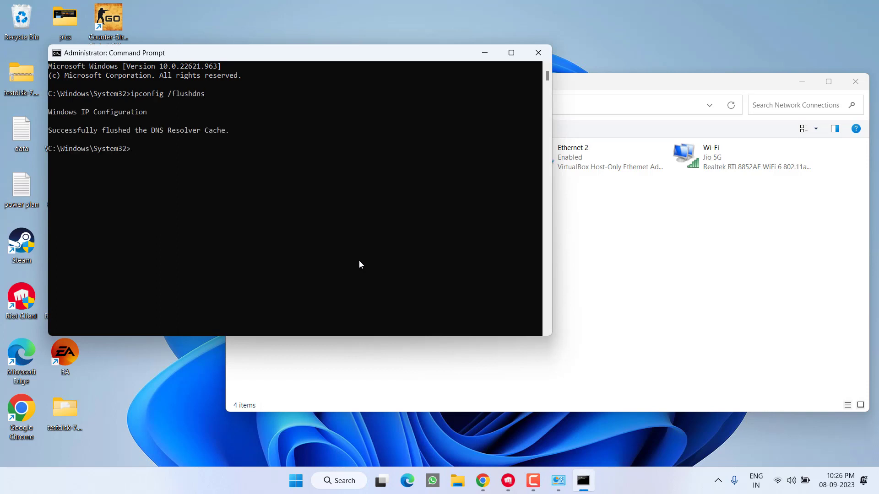
left_click(538, 53)
left_click(686, 155)
left_click(856, 82)
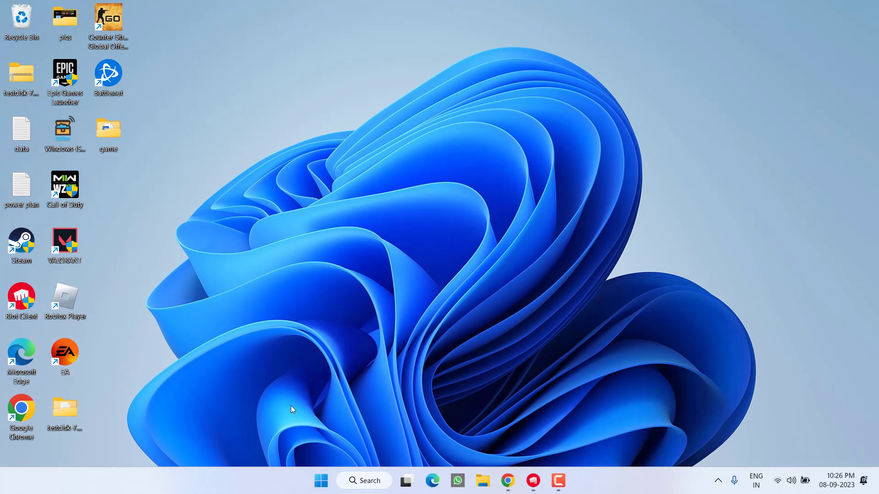
Open Task Manager and end both Riot Client (32 bit) processes
right_click(320, 487)
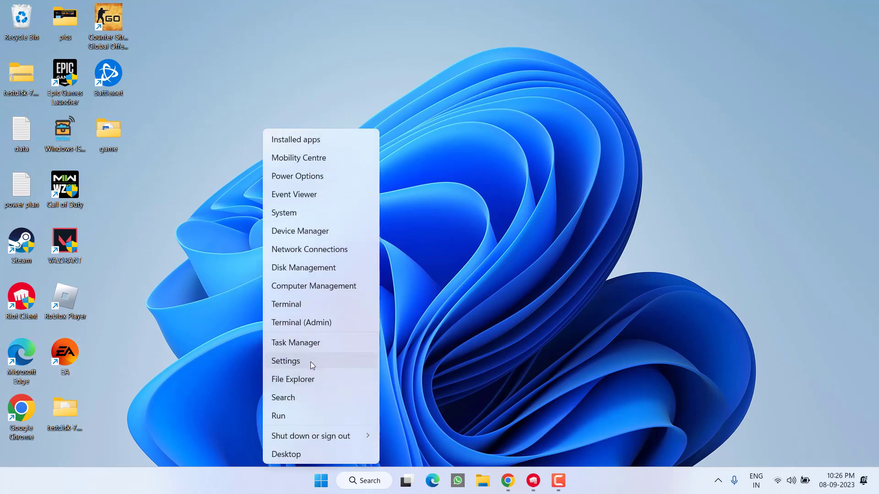
left_click(285, 343)
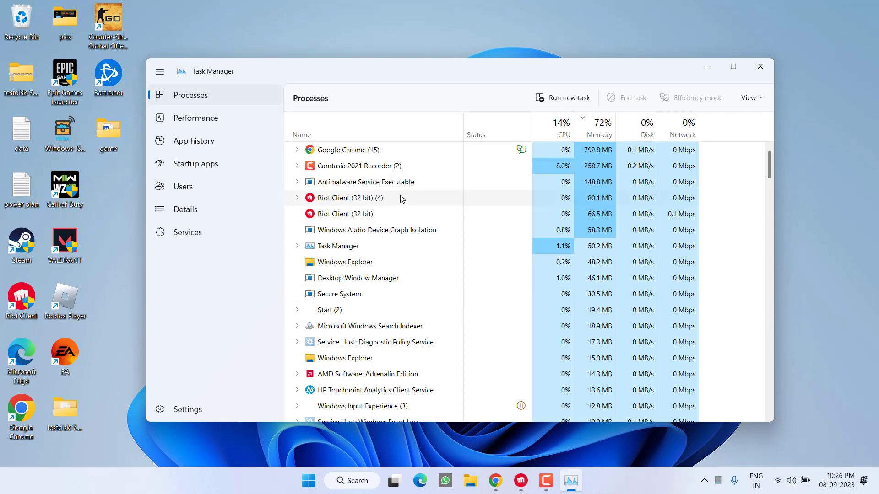
left_click(360, 209)
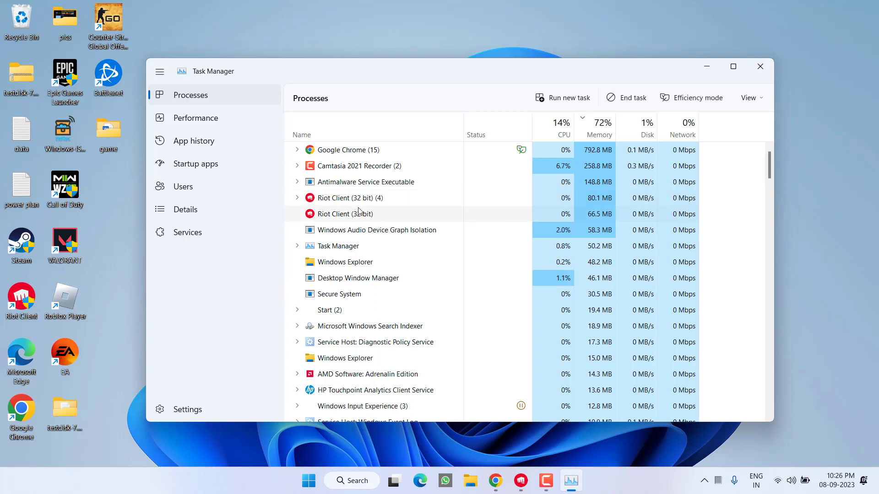
right_click(365, 200)
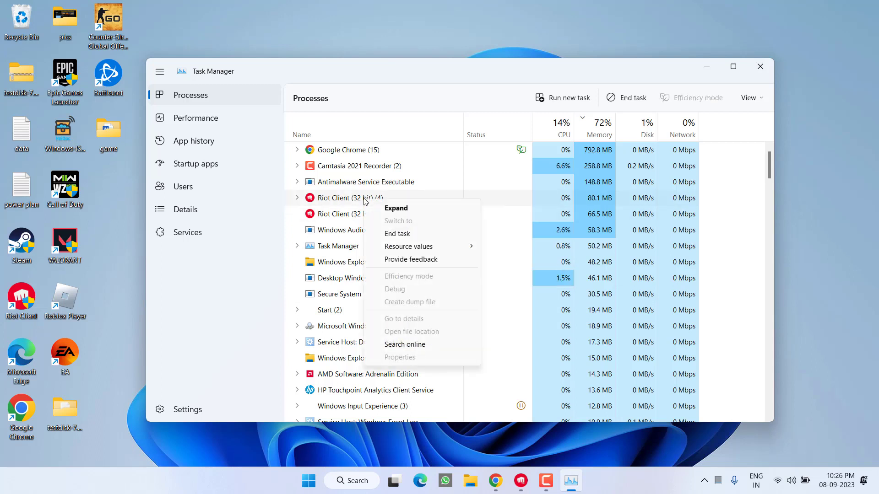
left_click(407, 235)
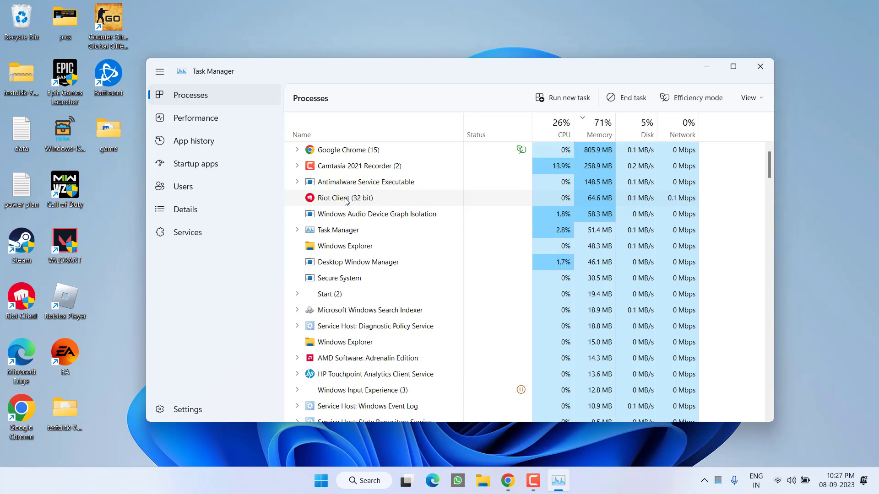
right_click(346, 199)
left_click(428, 209)
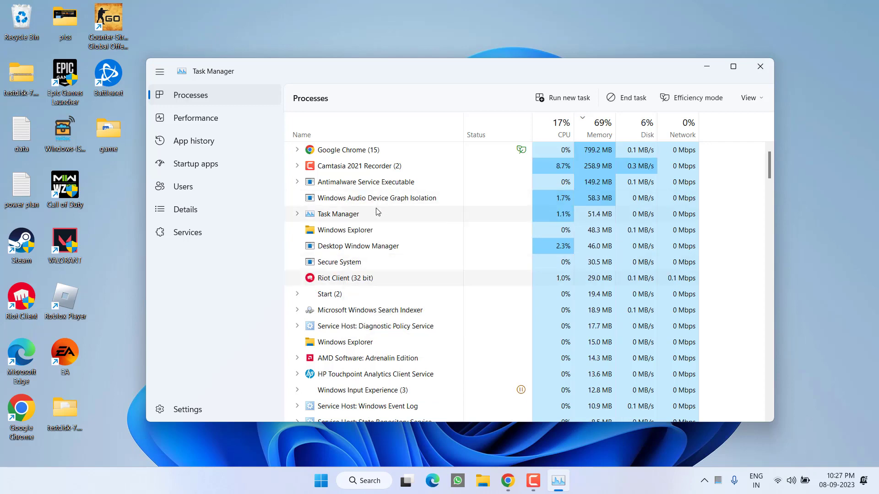
Check Task Manager's process list for remaining Riot processes, close it, and check the hidden system tray icons
scroll(377, 211, "down", 4)
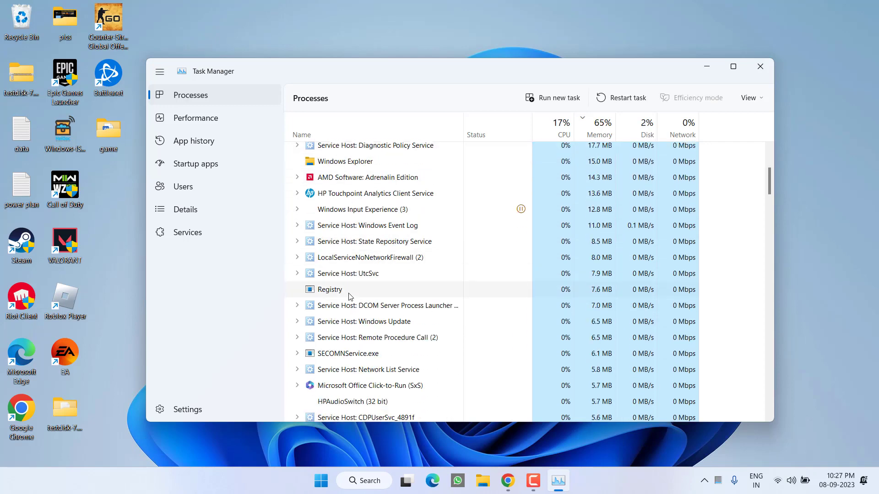
scroll(350, 297, "down", 5)
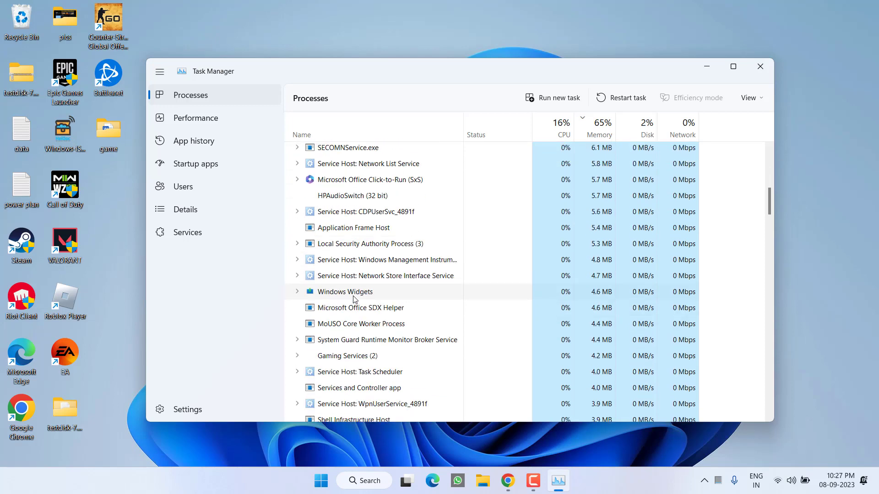
scroll(353, 298, "down", 3)
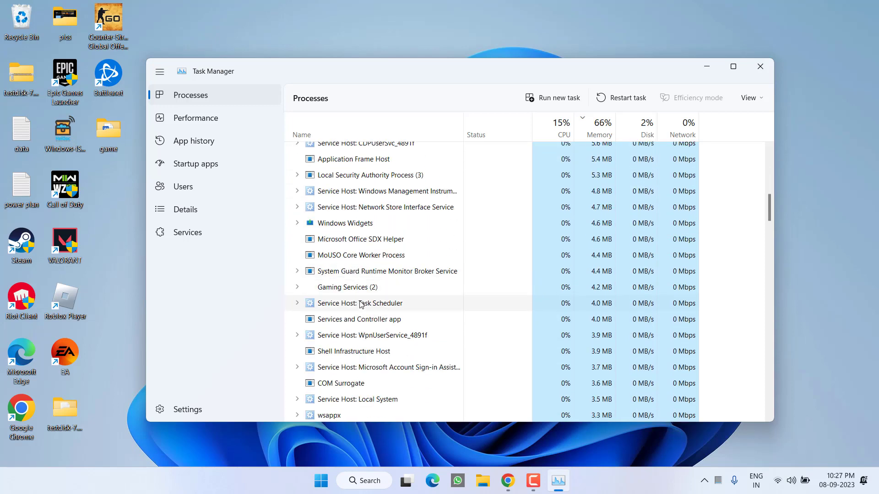
left_click(751, 73)
left_click(718, 483)
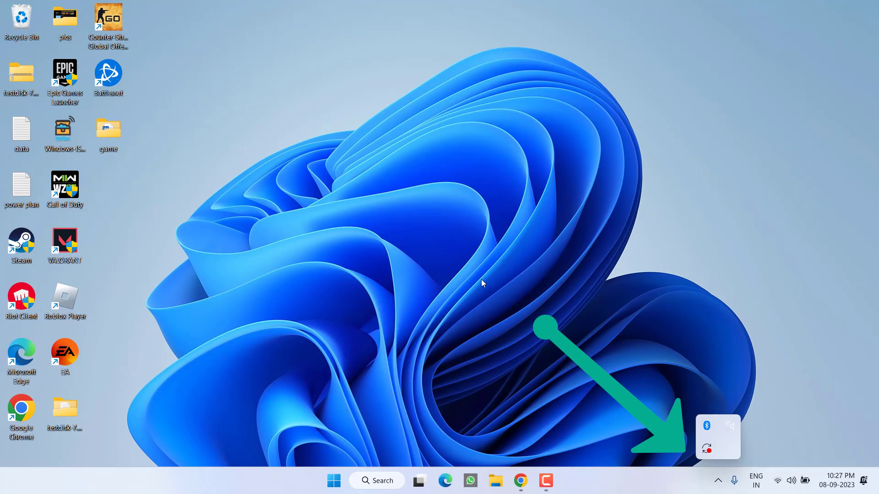
left_click(430, 285)
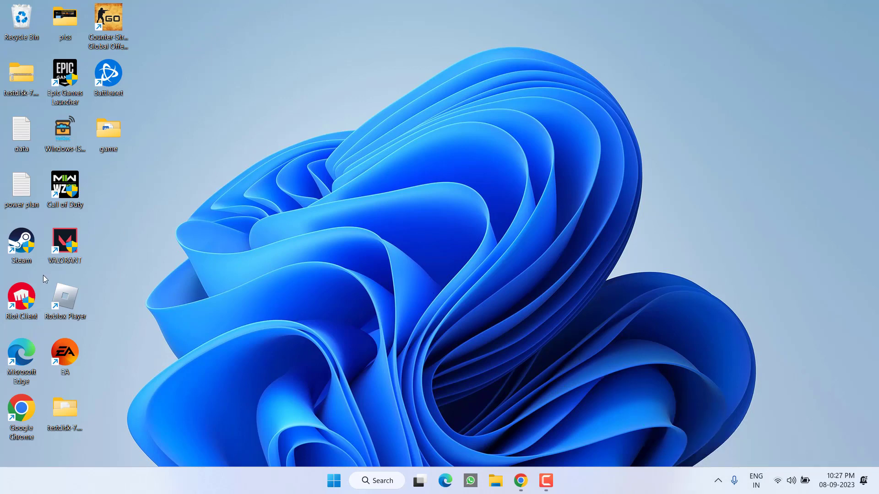
Set the Riot Client desktop shortcut's compatibility properties to run the program as an administrator, and apply them
right_click(24, 298)
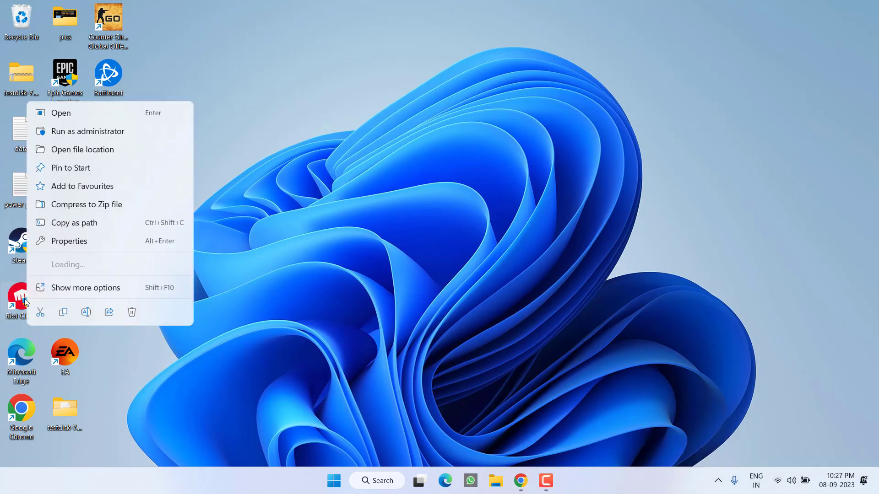
left_click(81, 244)
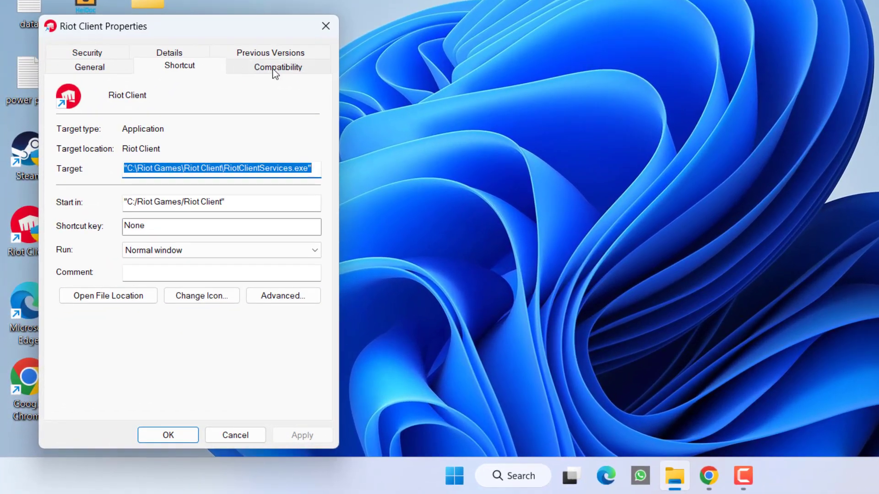
left_click(204, 177)
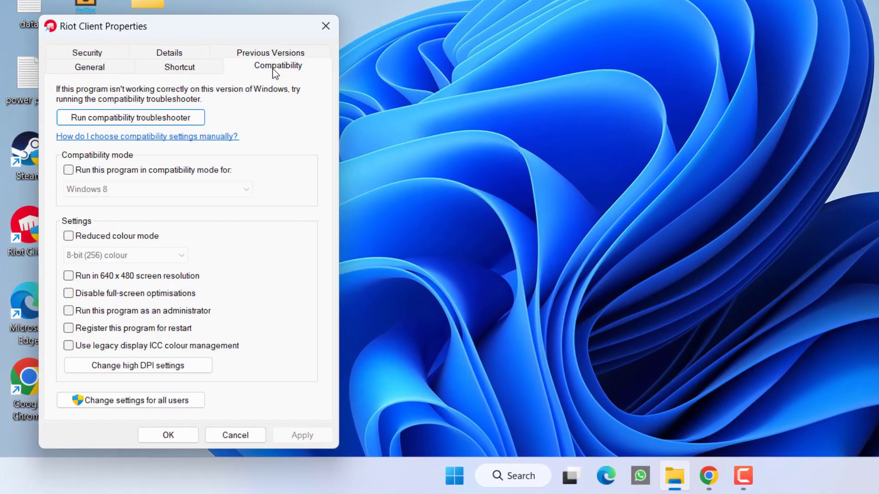
left_click(119, 314)
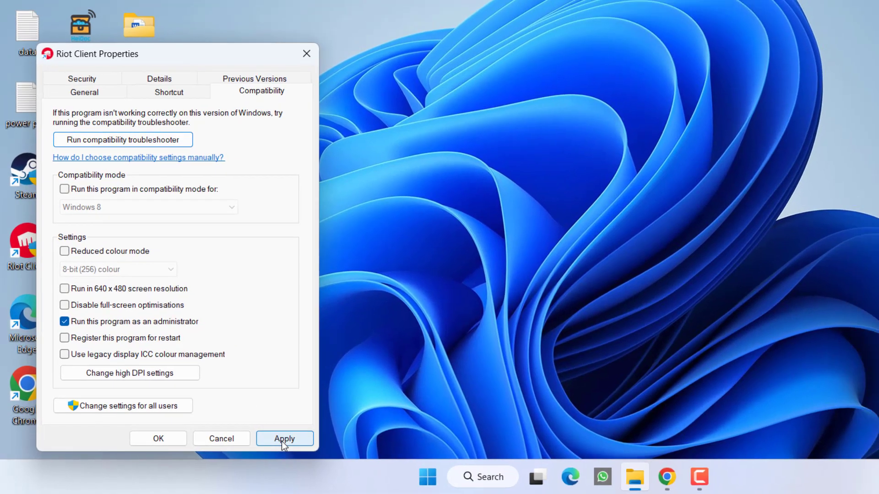
left_click(303, 435)
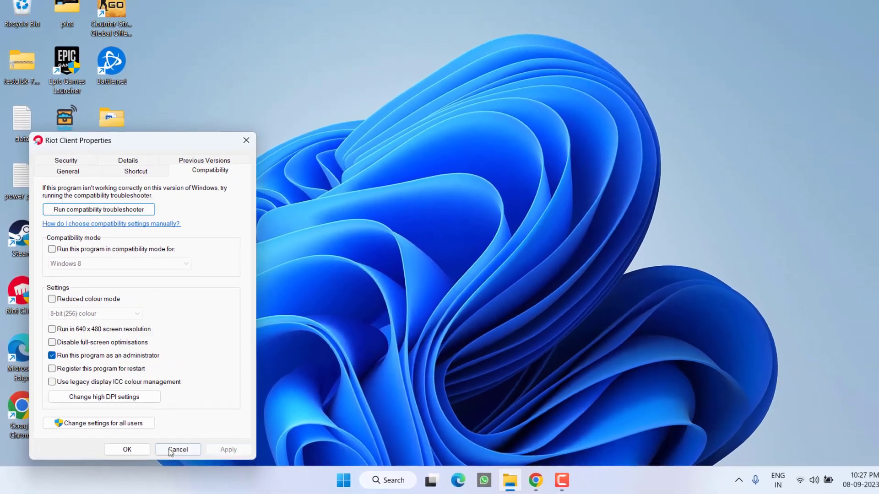
left_click(145, 449)
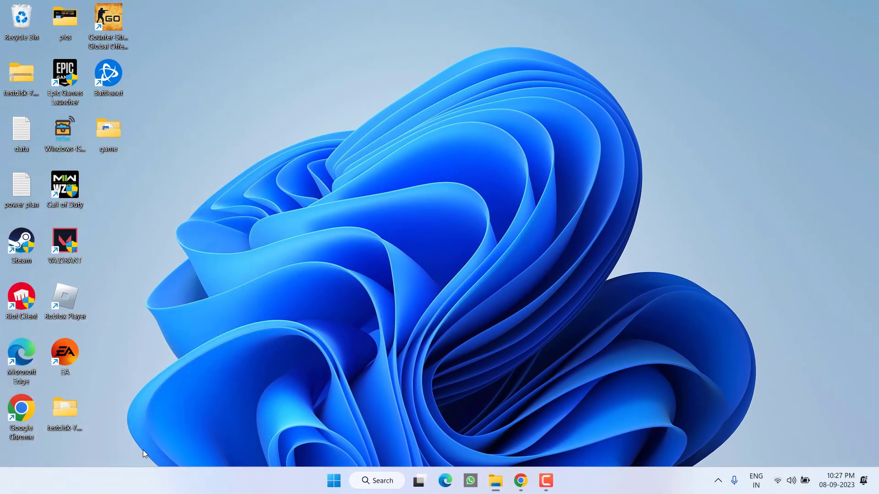
Launch the Riot Client from the desktop, start the VALORANT update, and quit the client
double_click(31, 305)
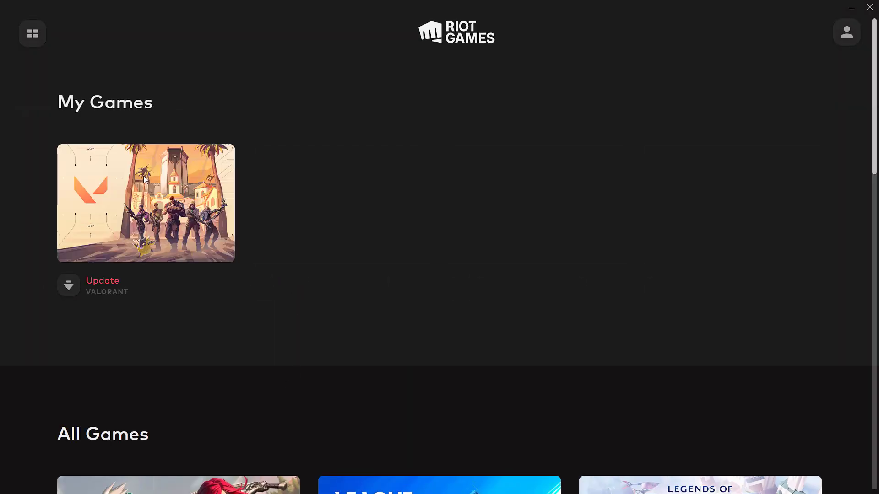
left_click(103, 284)
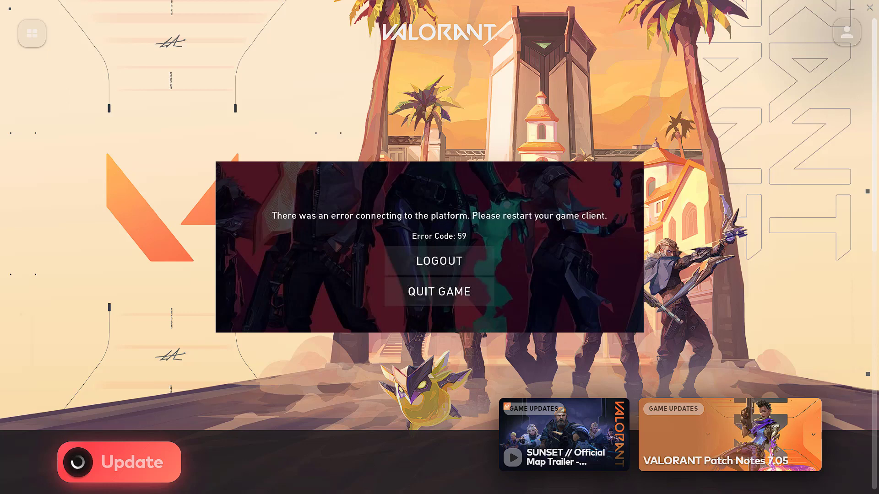
key("alt+F4")
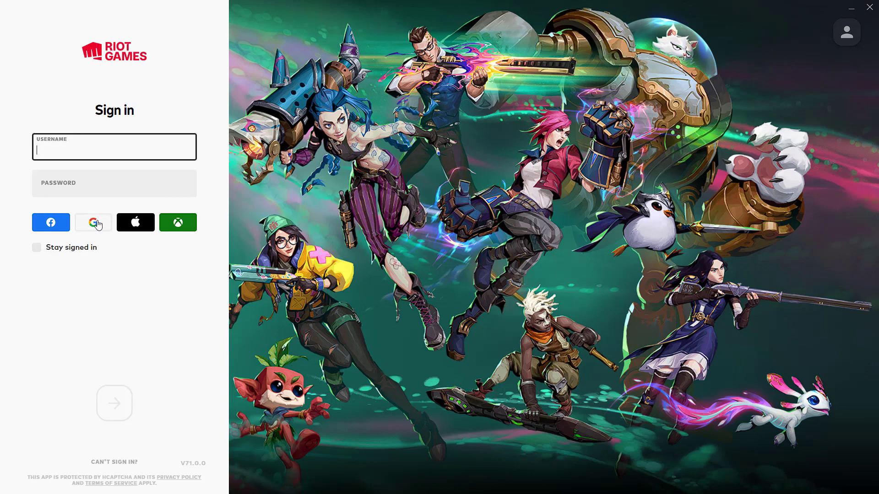
Sign in to the Riot Client with a Google account and close the browser window used for the sign-in
left_click(94, 222)
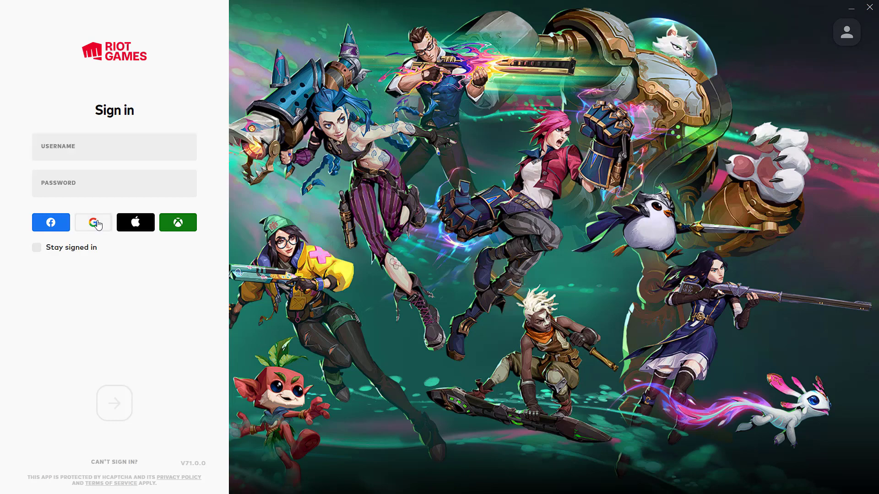
left_click(365, 233)
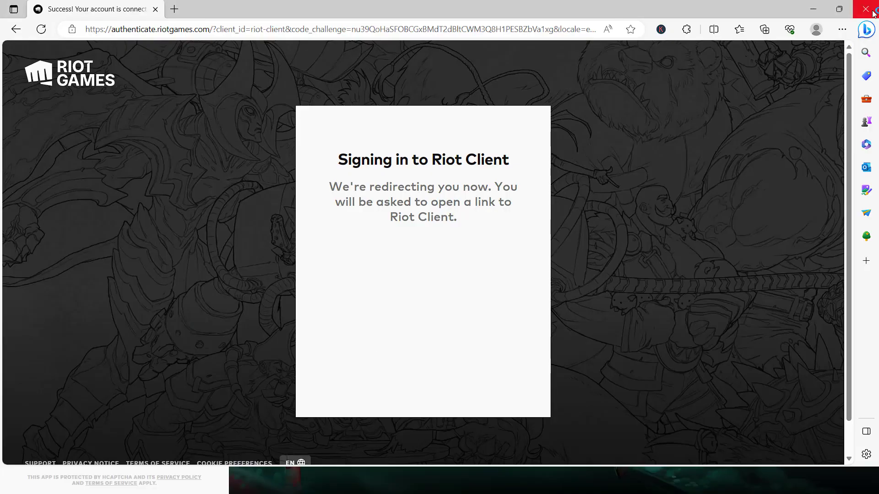
left_click(872, 10)
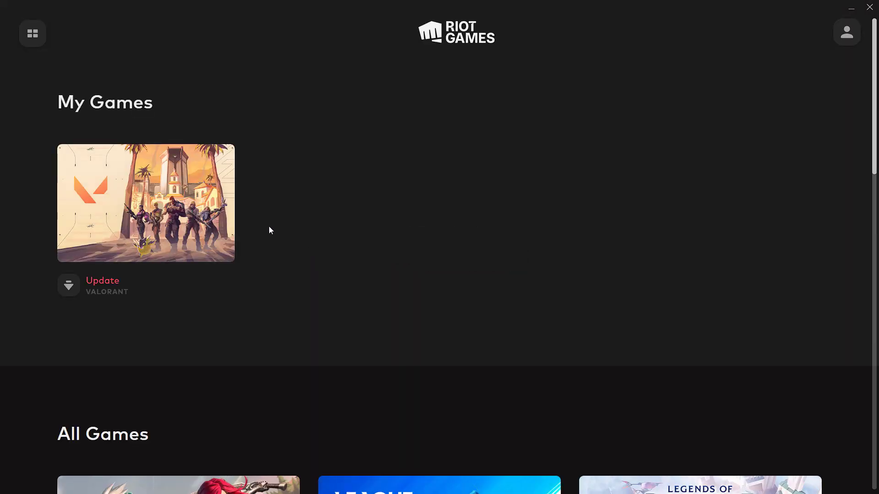
Start the VALORANT update from My Games and close the Riot Client window
left_click(108, 284)
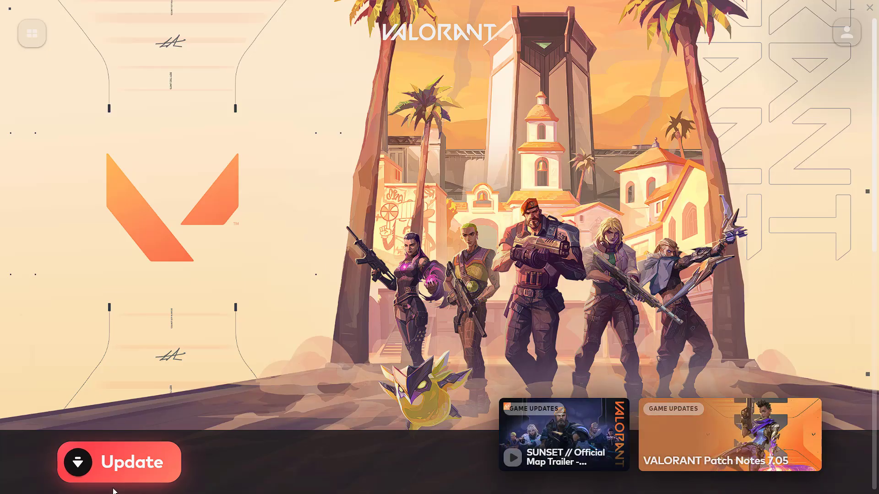
left_click(124, 477)
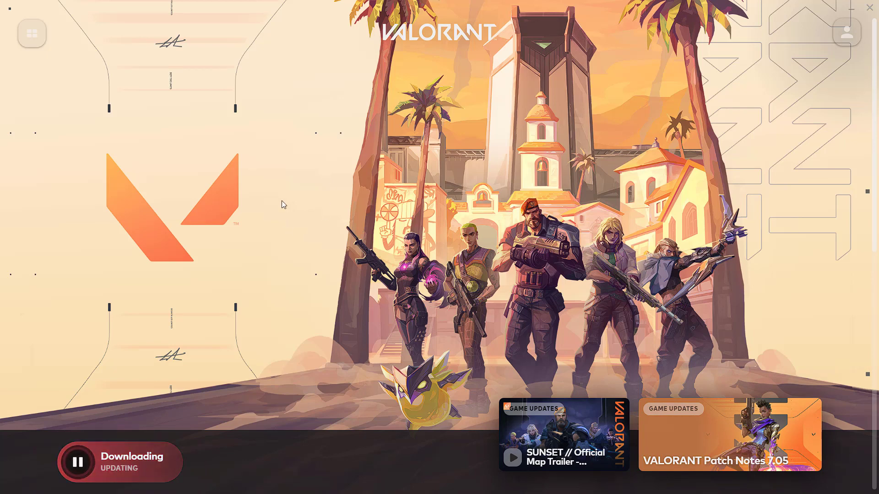
left_click(870, 8)
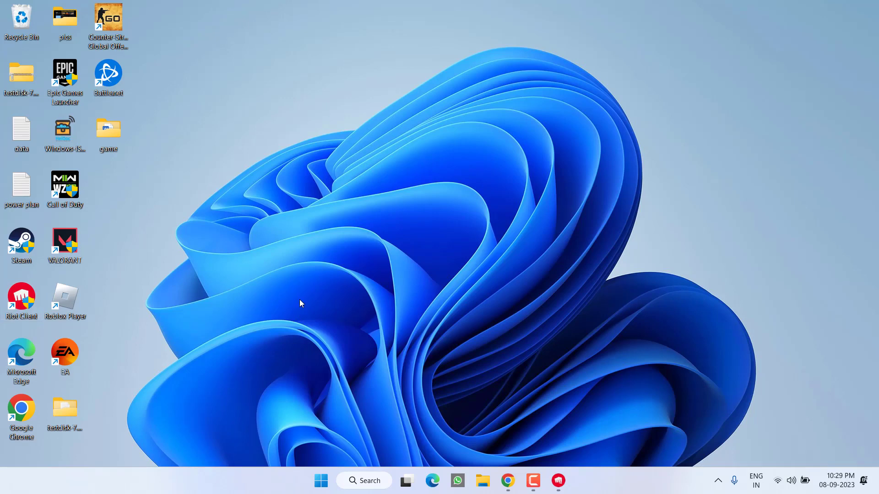
Open the Riot Games folder on the Windows (C:) drive in File Explorer
key("super+e")
left_click(332, 192)
double_click(331, 190)
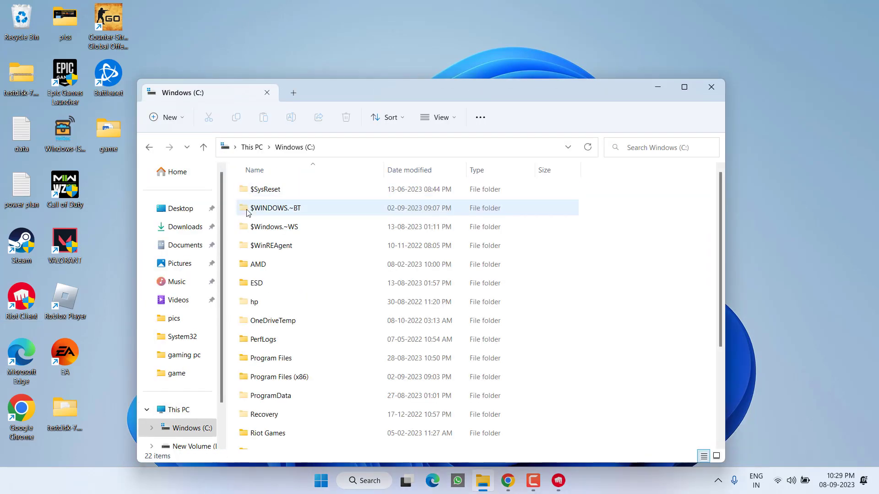
double_click(270, 434)
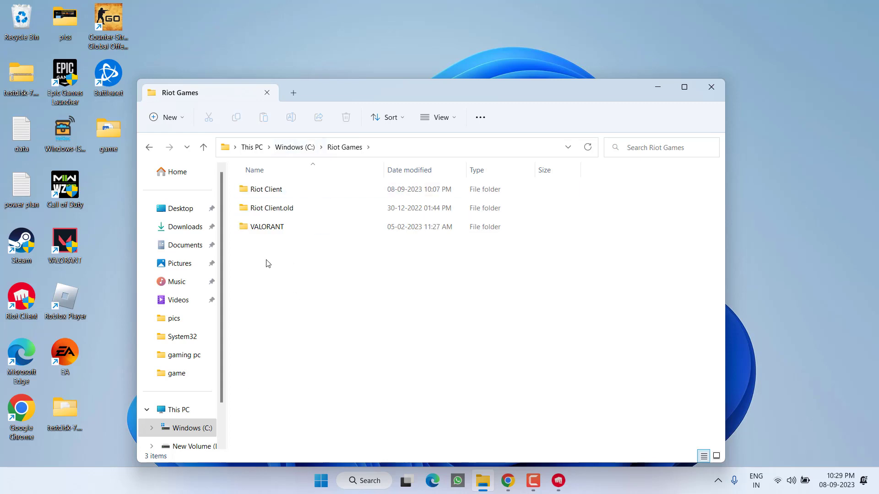
Permanently delete the Riot Client, Riot Client.old and VALORANT folders from Riot Games, and close File Explorer
left_click_drag(306, 273, 282, 190)
right_click(283, 190)
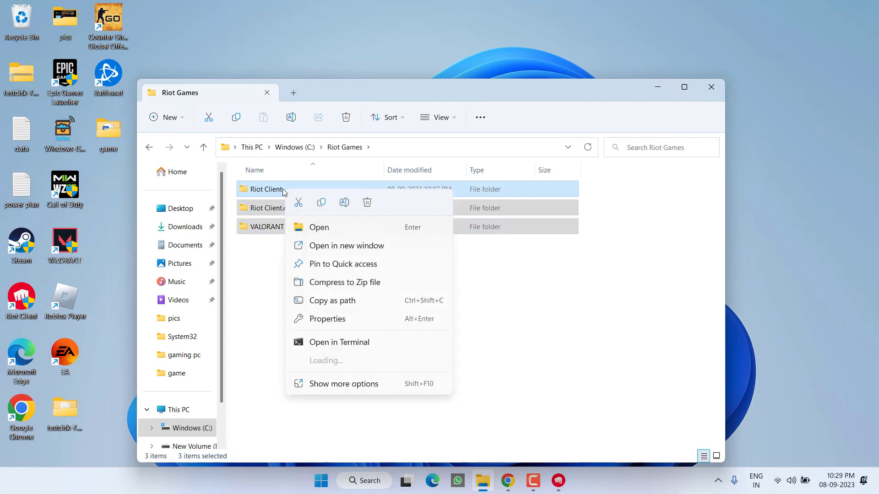
left_click(368, 203)
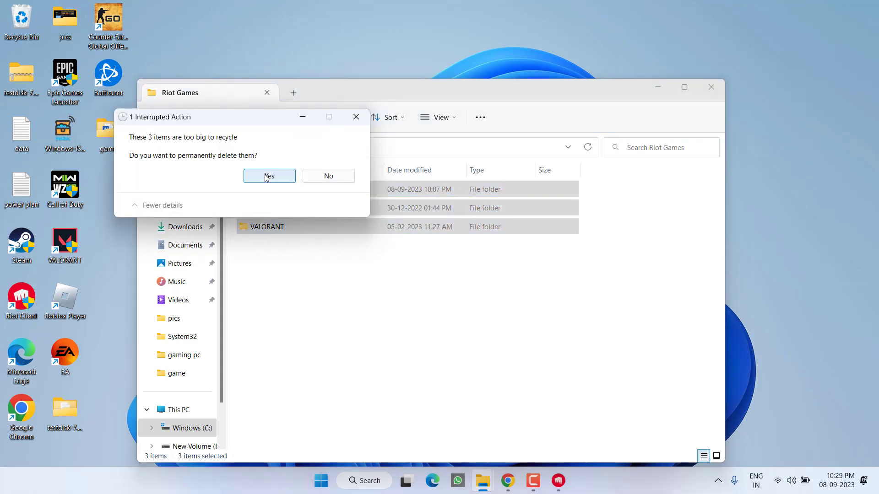
left_click(269, 176)
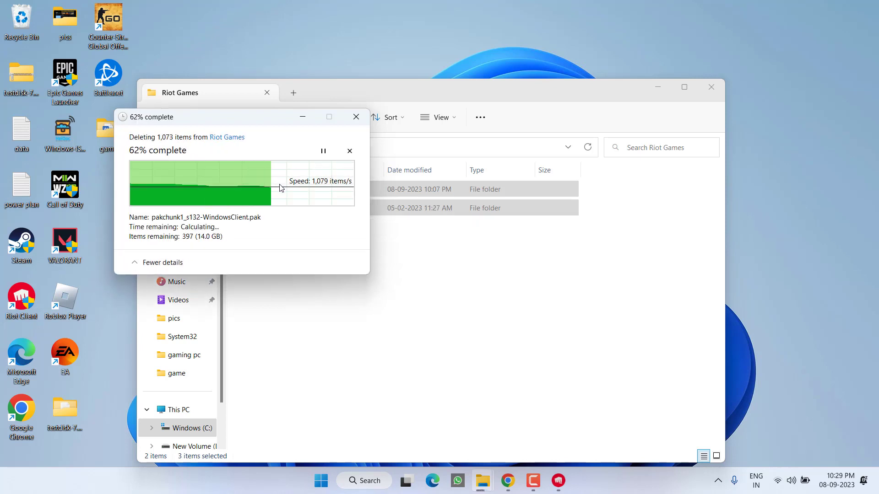
left_click(197, 219)
left_click(268, 239)
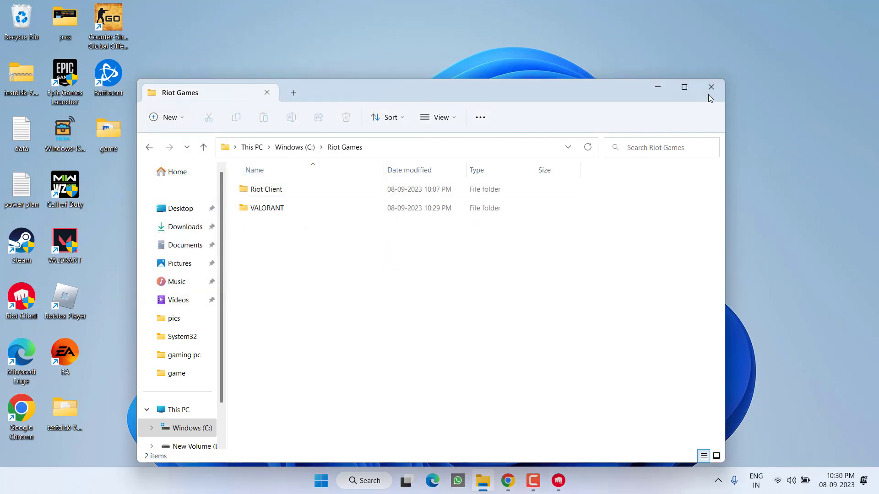
left_click(709, 87)
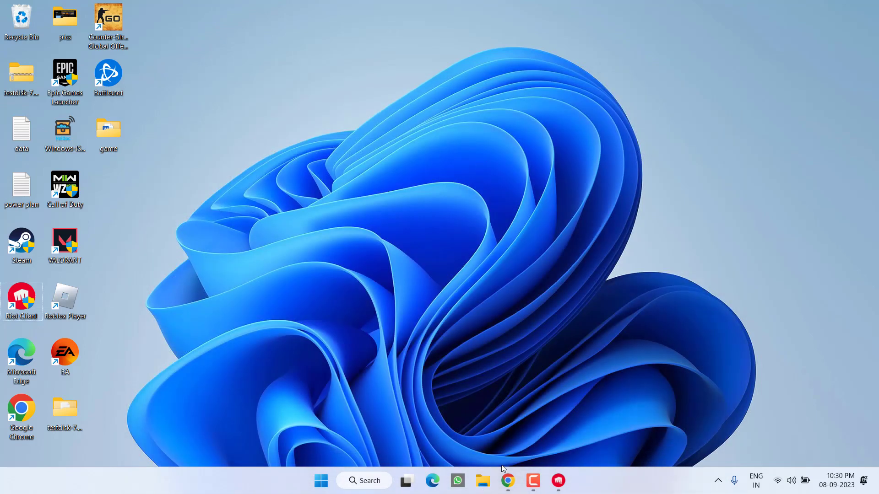
Switch to Chrome and sign in to the VALORANT website with an existing Riot account through Google
left_click(507, 479)
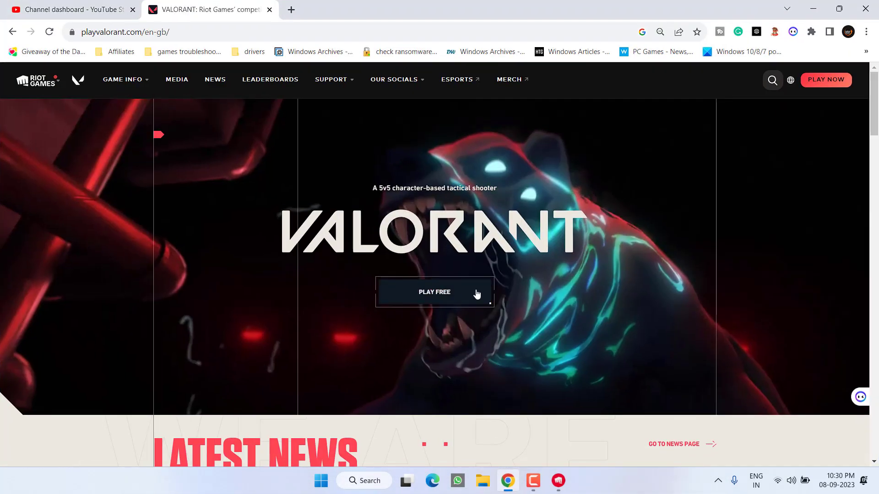
left_click(470, 295)
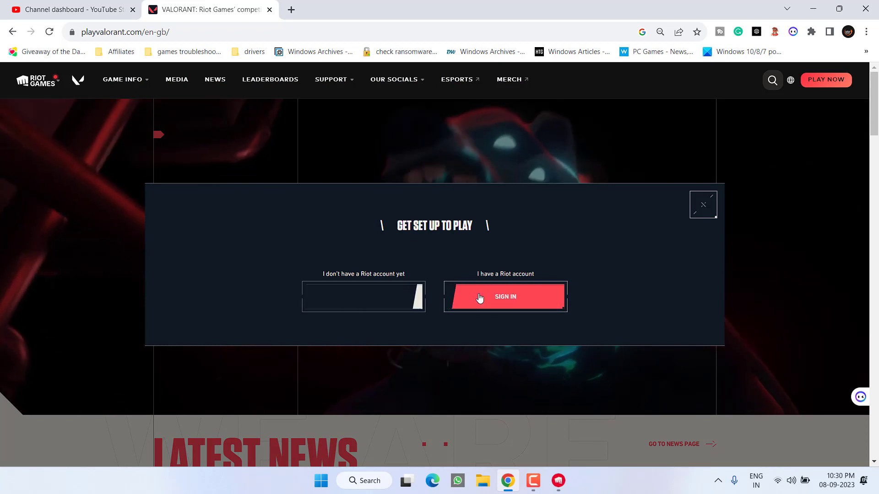
left_click(498, 301)
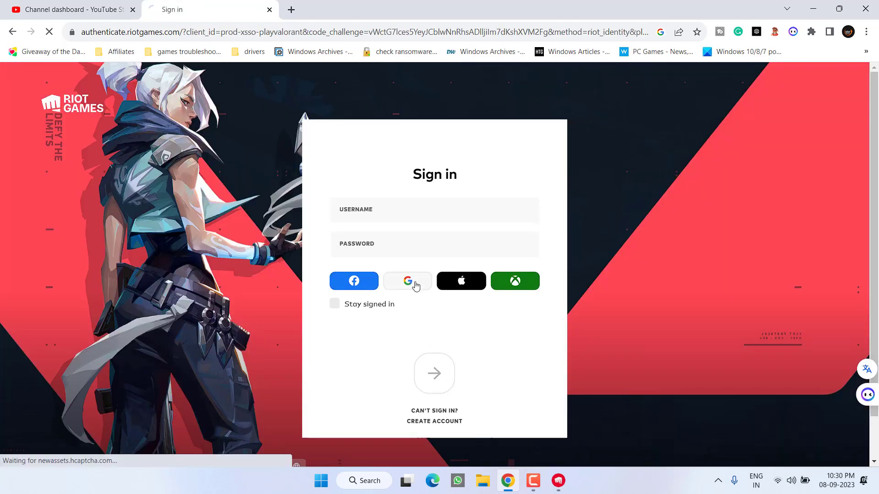
left_click(410, 282)
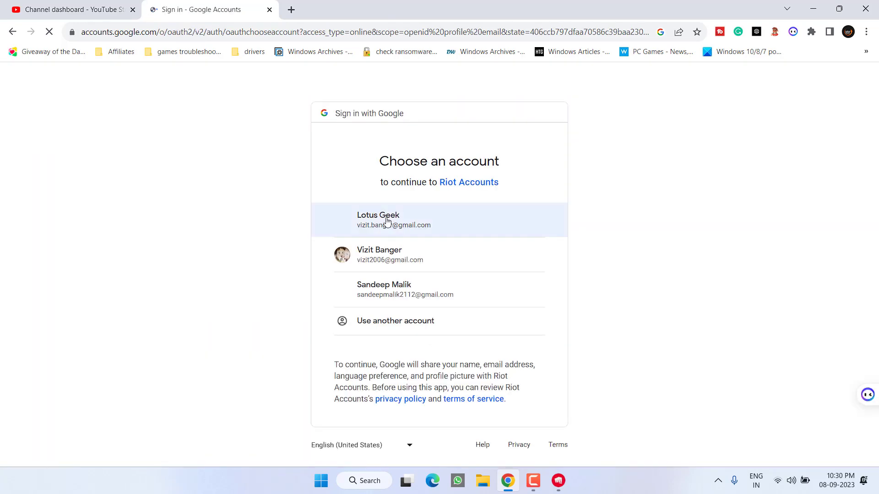
left_click(397, 256)
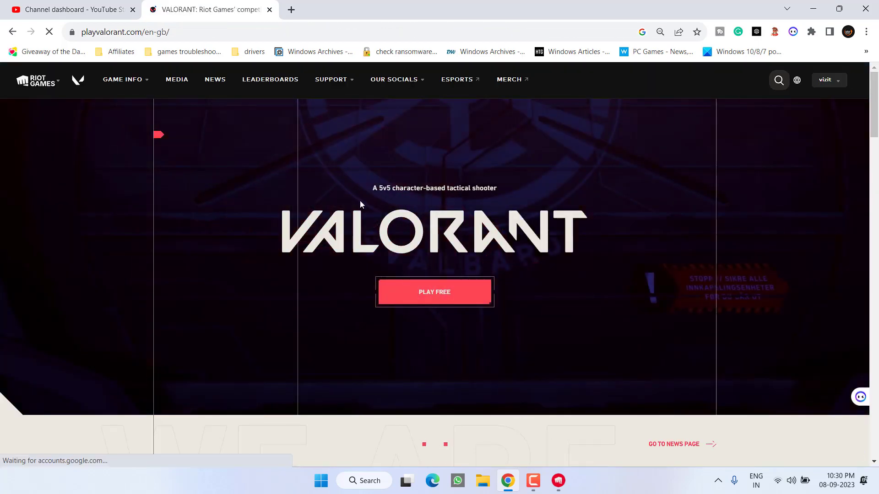
Download the VALORANT installer from the website and save it to the Desktop as Install VALORANT
left_click(448, 297)
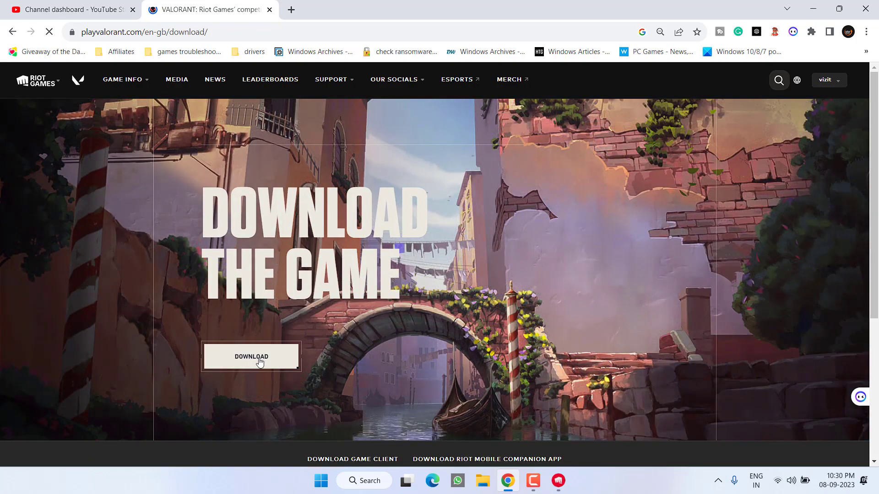
left_click(259, 361)
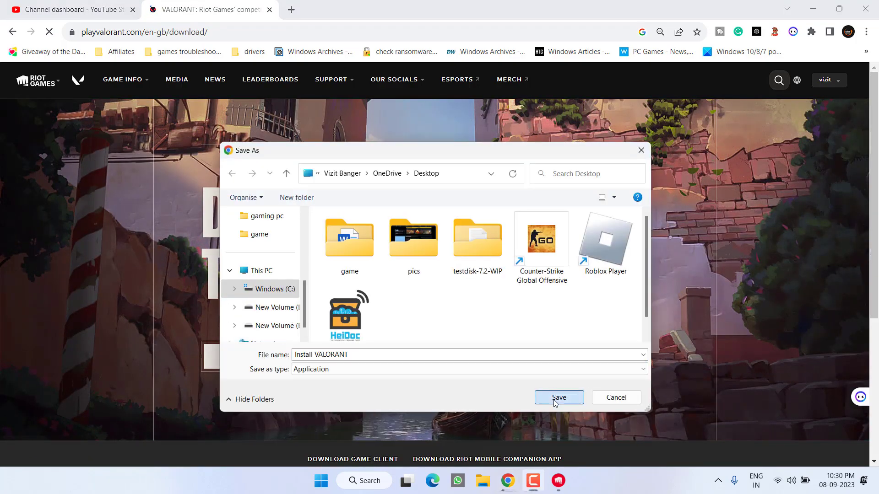
left_click(558, 398)
Run the downloaded Install VALORANT.exe, show the desktop, and start the game installation
left_click(812, 35)
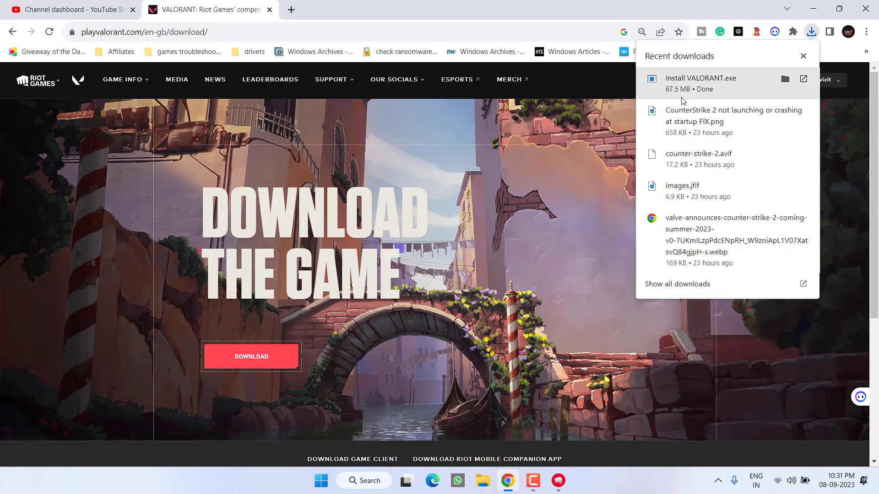
left_click(705, 81)
key("super+d")
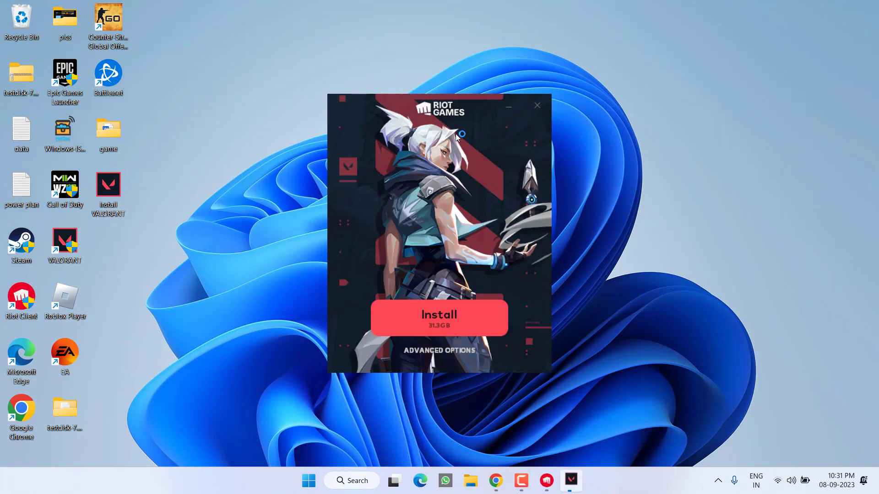
left_click(497, 317)
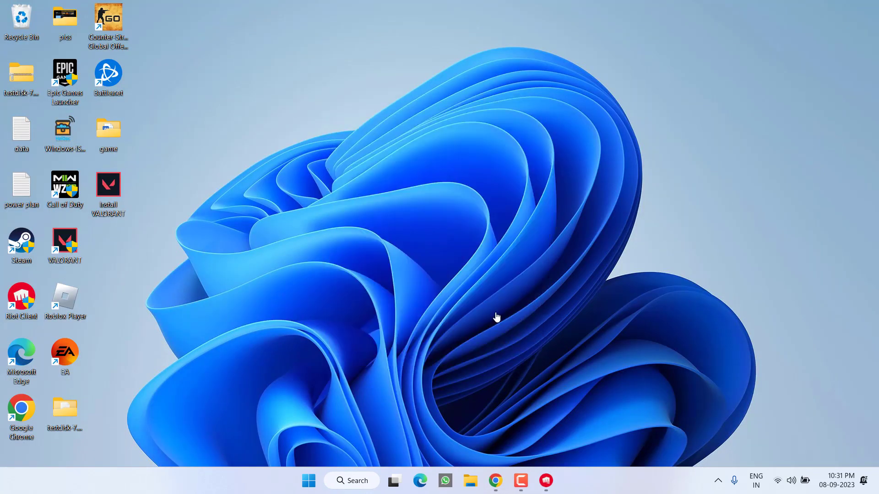